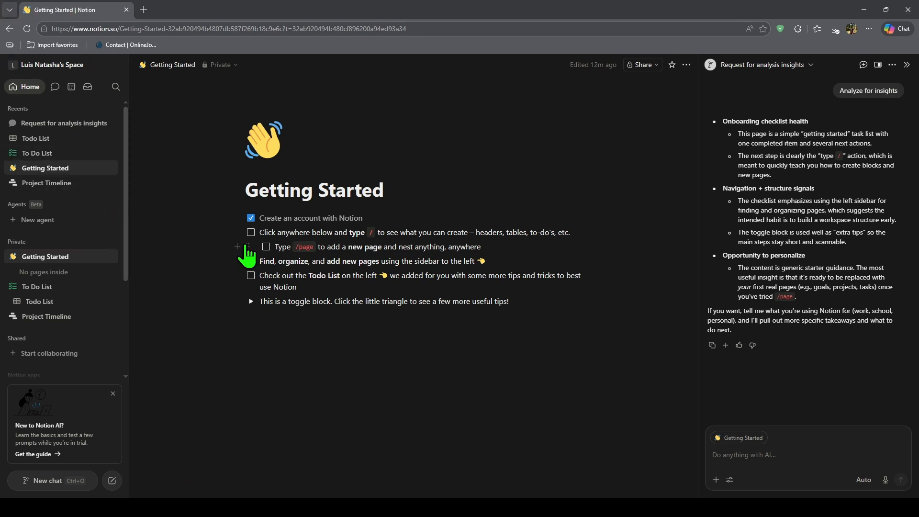
Step: Close the AI chat panel and start an empty block below the toggle on Getting Started
click(907, 65)
click(449, 321)
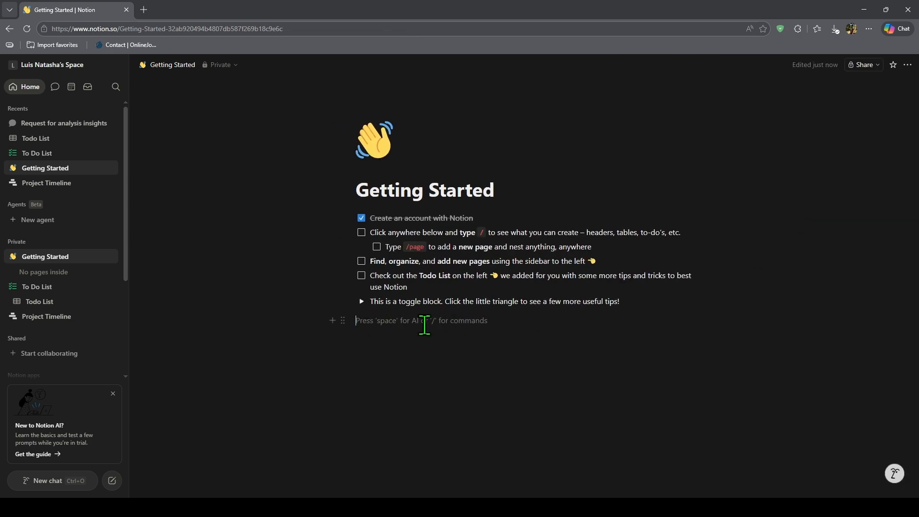
text(/chart)
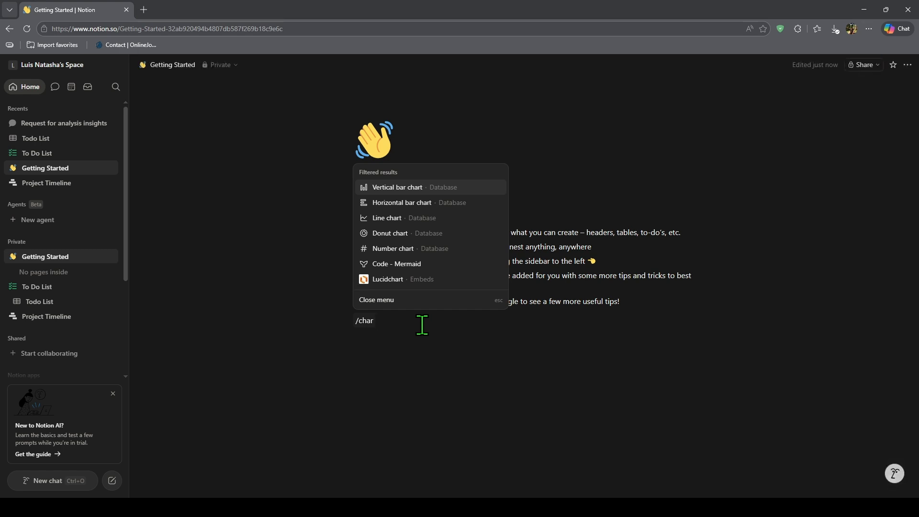
key(Escape)
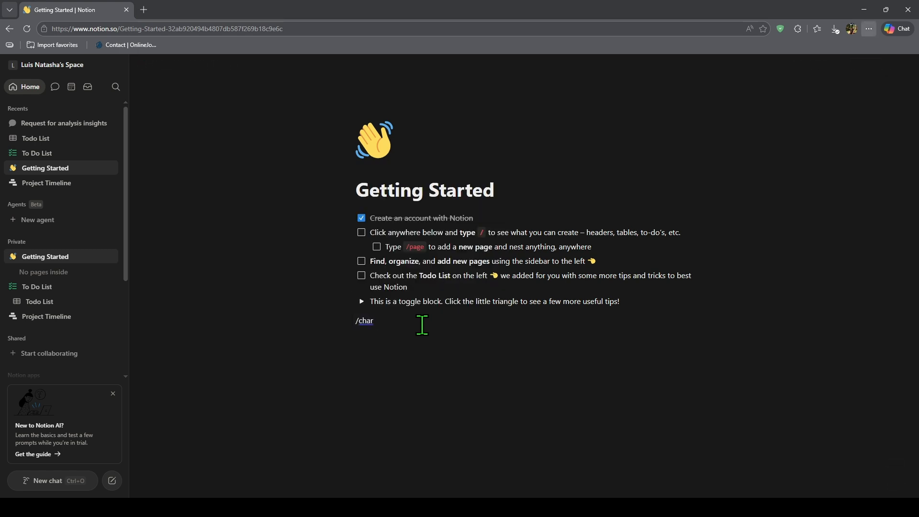
key(BackSpace)
key(BackSpace)
key(BackSpace)
key(BackSpace)
key(BackSpace)
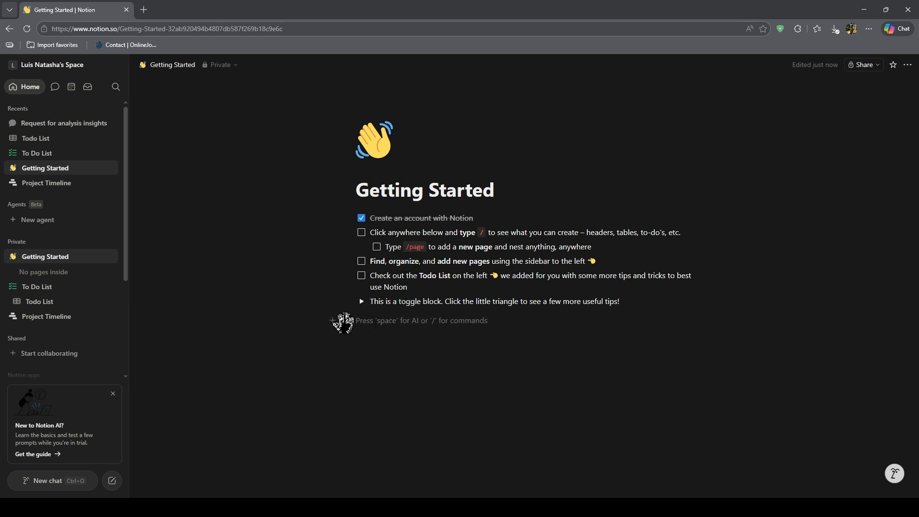
click(343, 321)
mouse_move(287, 272)
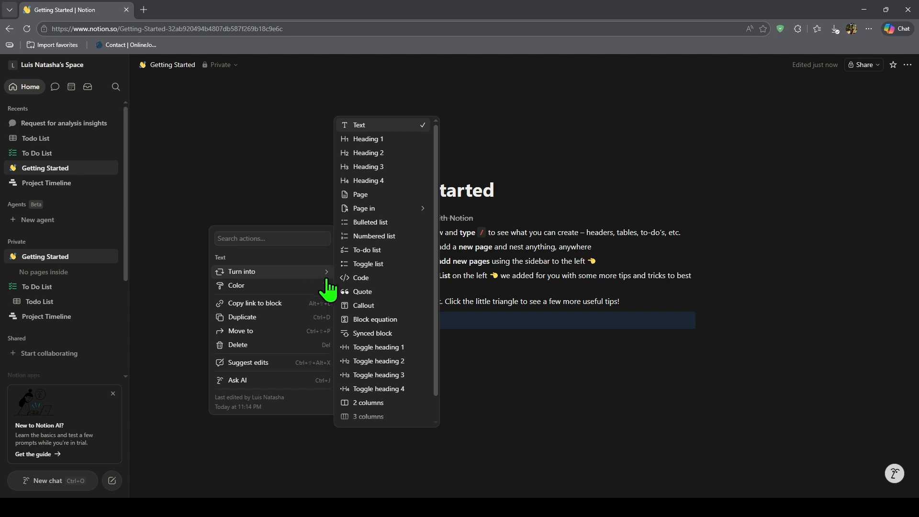
scroll(384, 302, down, 1)
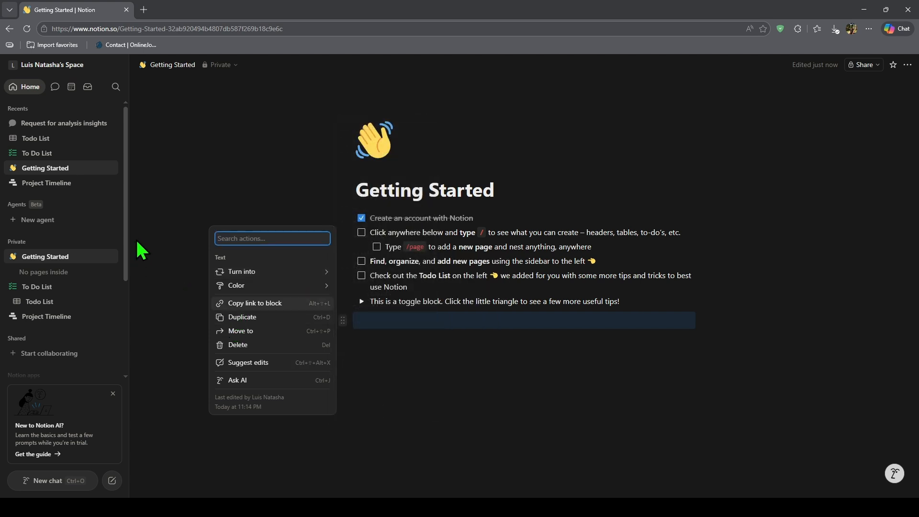
click(63, 196)
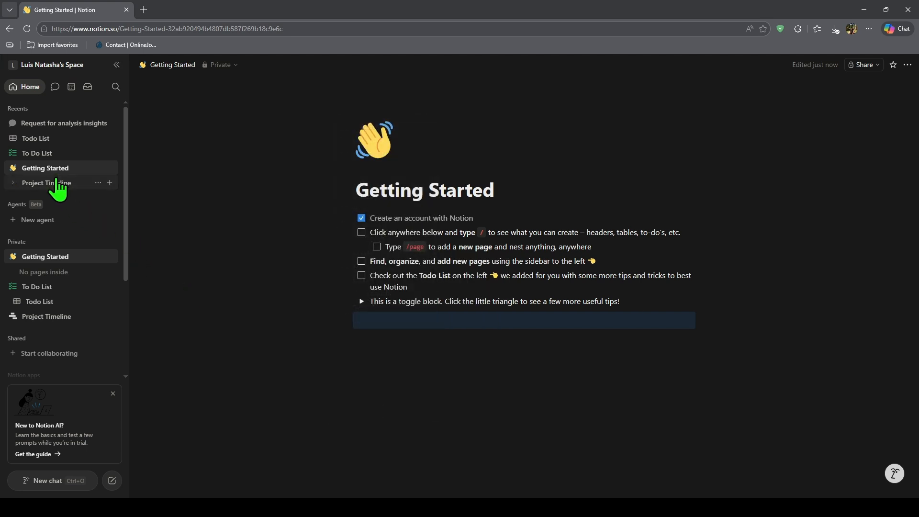
Step: Open the Project Timeline database, dismiss the new item preview, and add a Chart view
click(59, 184)
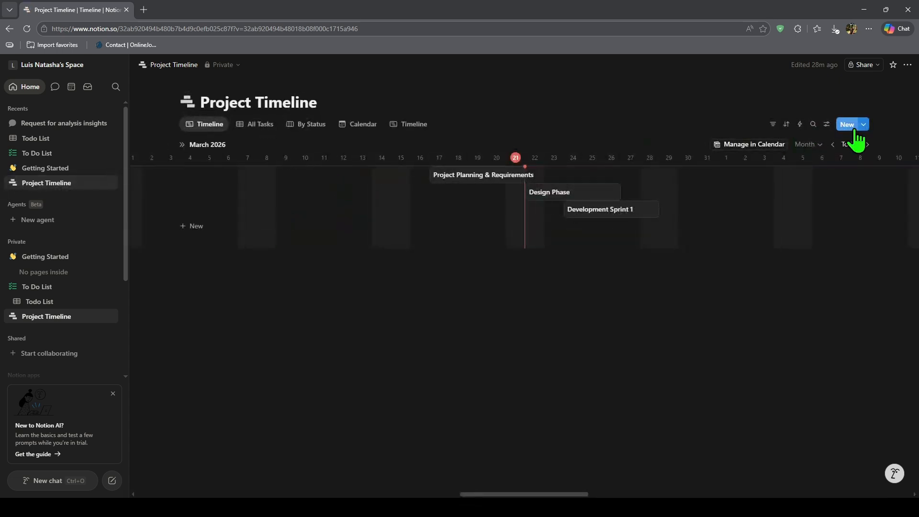
click(852, 125)
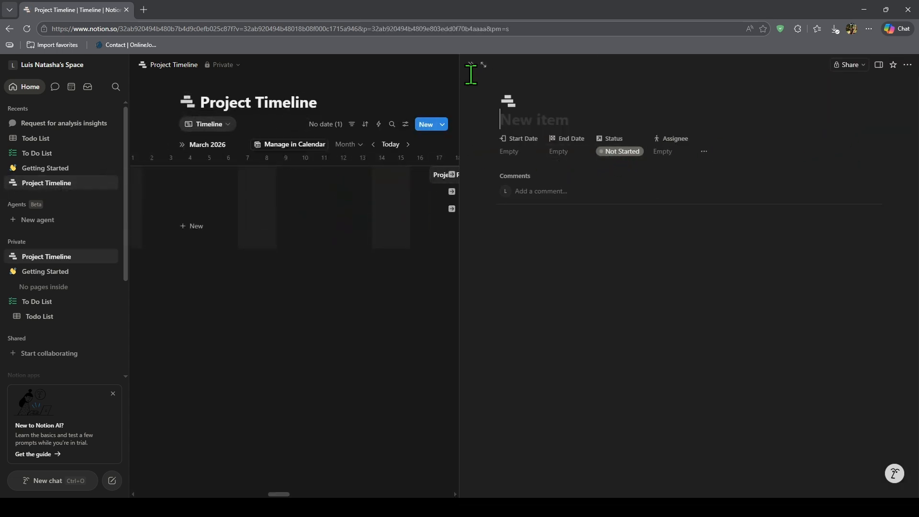
click(471, 67)
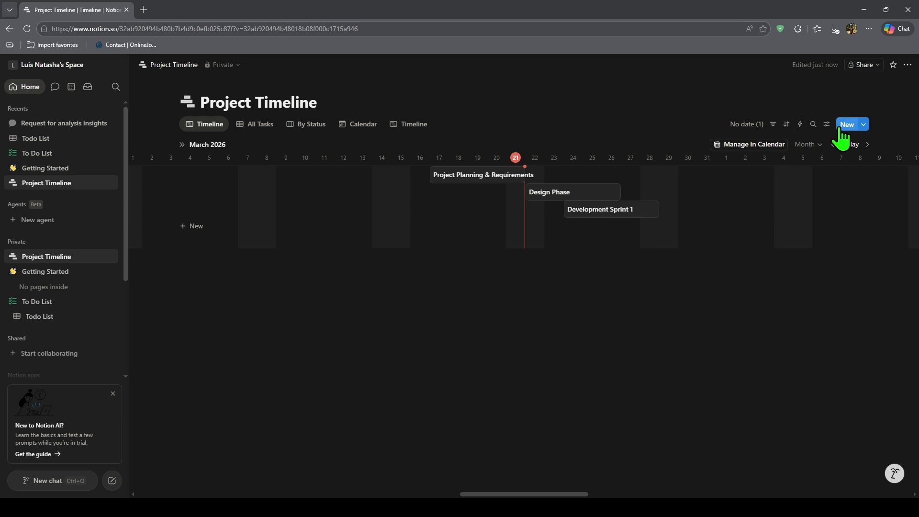
click(439, 124)
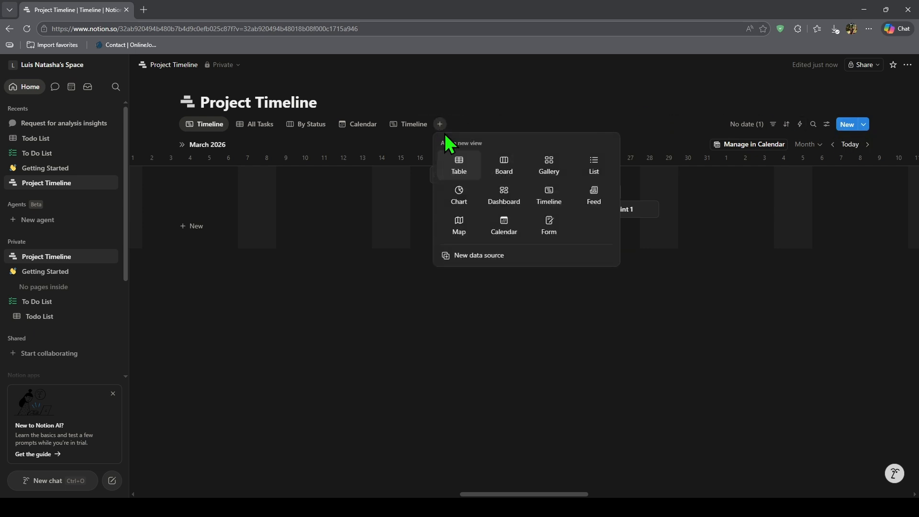
click(463, 197)
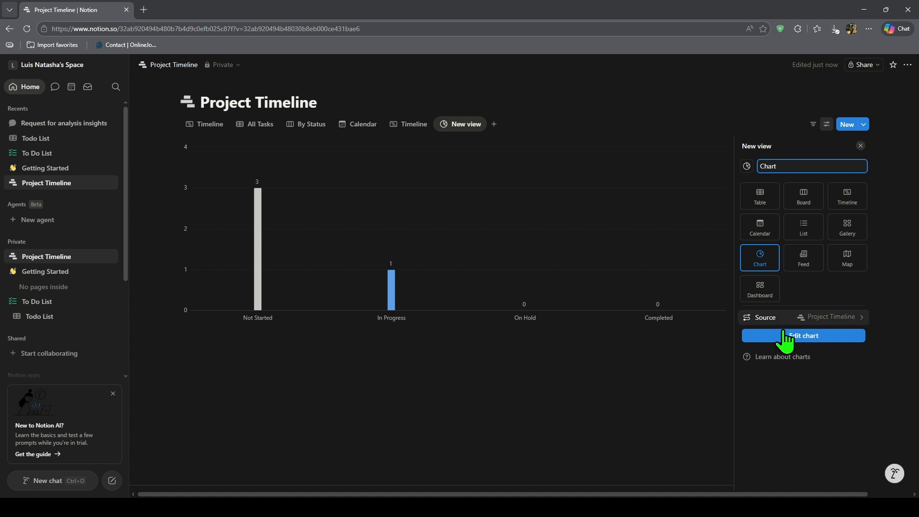
Step: Confirm 'Chart' as the new view's name
click(657, 363)
mouse_move(463, 250)
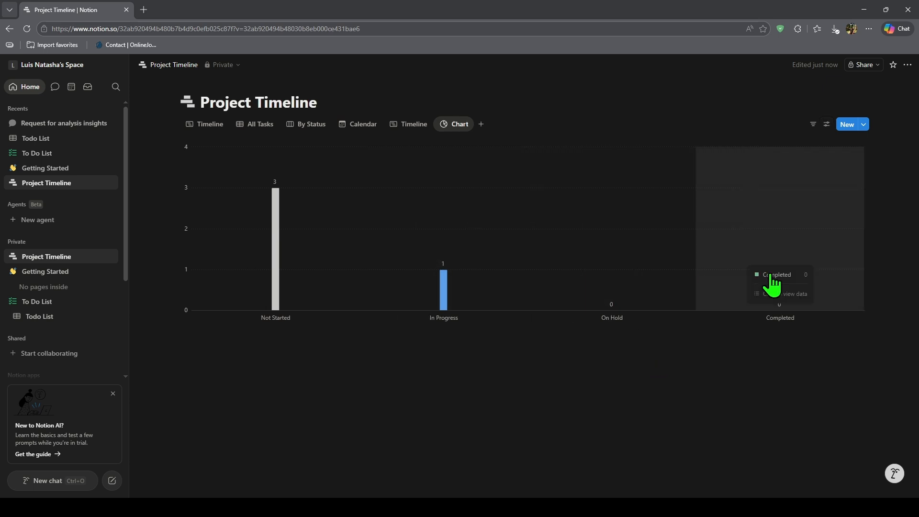
mouse_move(323, 232)
mouse_move(467, 281)
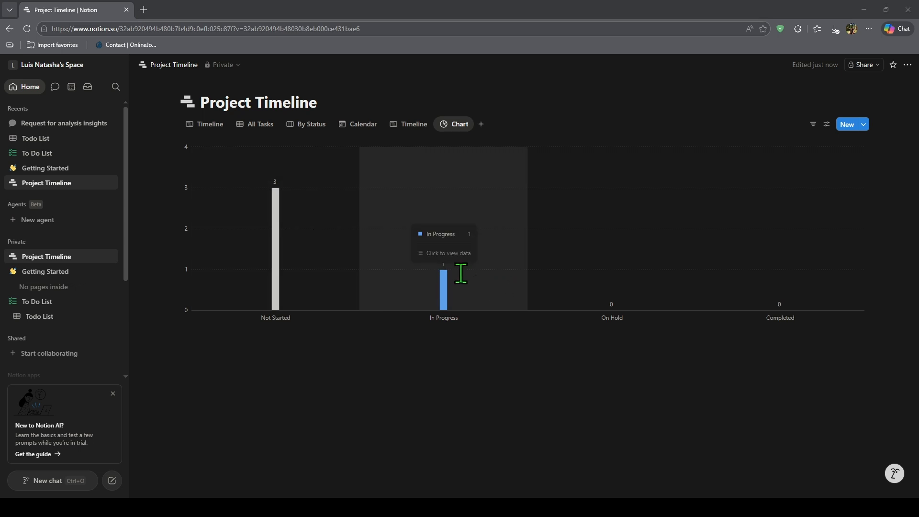
Step: Bring up the Chart view's options menu to reach its settings
click(460, 126)
click(461, 126)
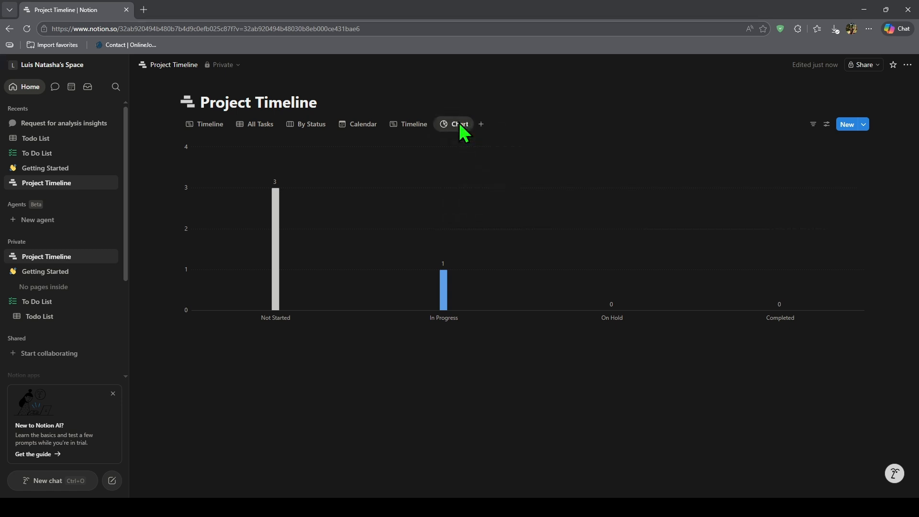
click(460, 127)
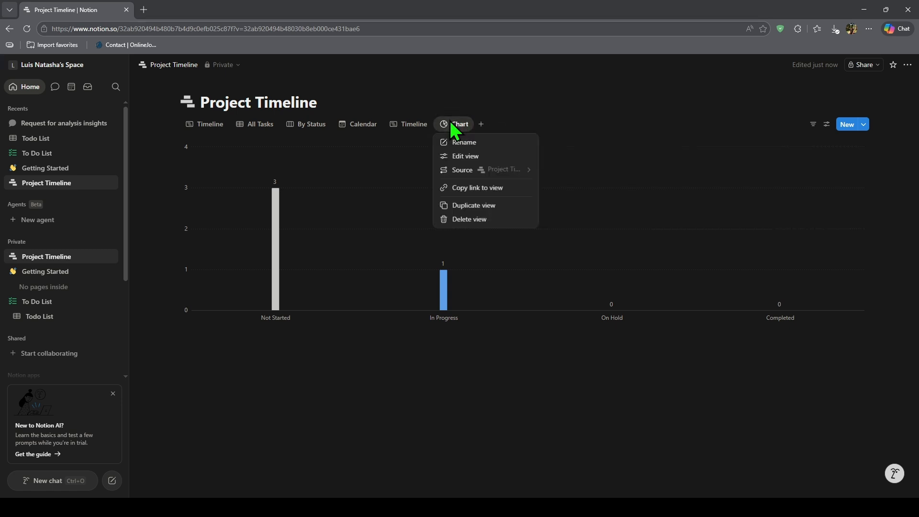
click(464, 172)
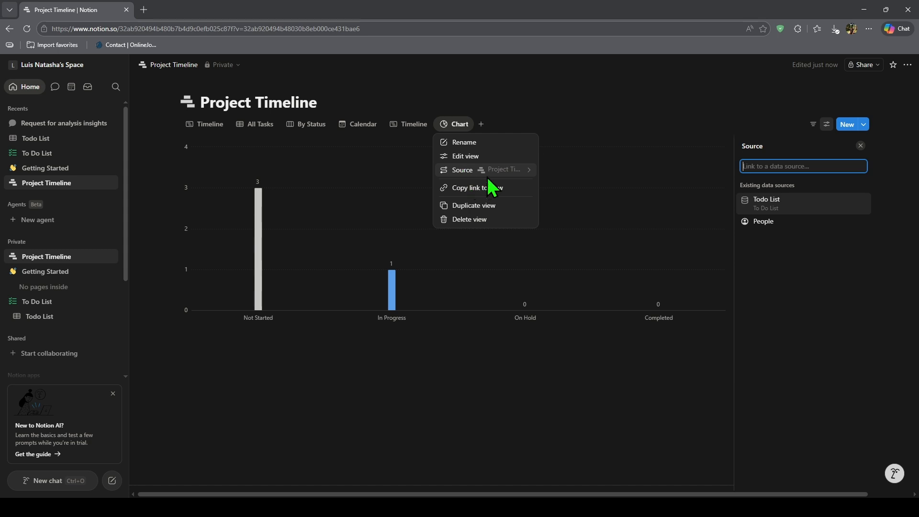
click(463, 127)
click(482, 124)
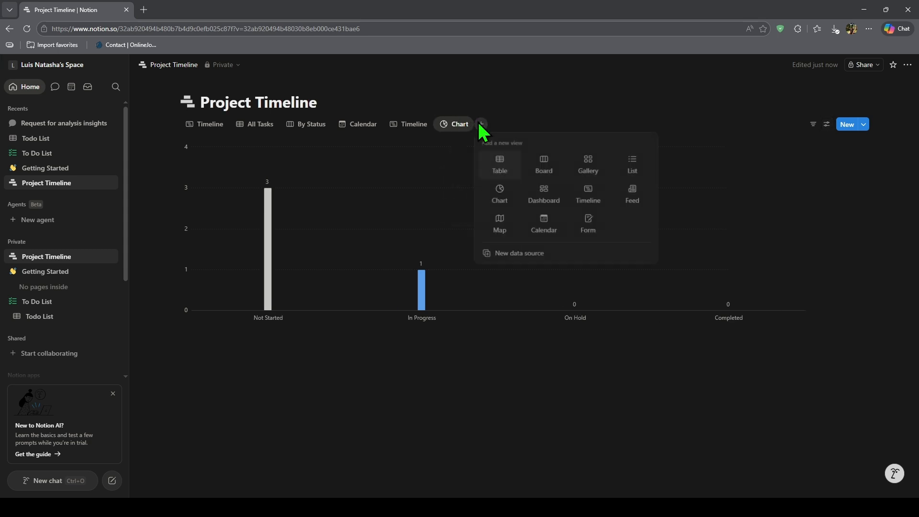
click(454, 124)
click(455, 123)
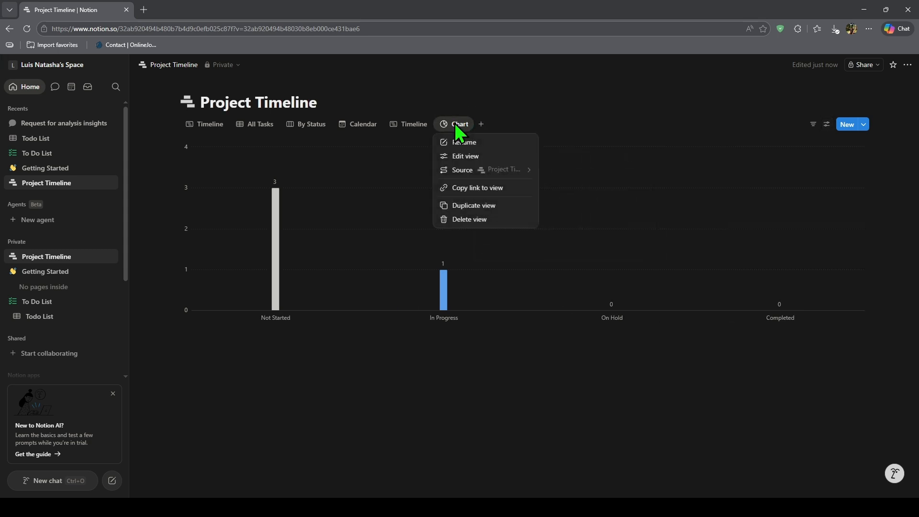
Step: In the Chart view settings, compare Donut, Line, Horizontal bar and Vertical bar chart types
click(471, 158)
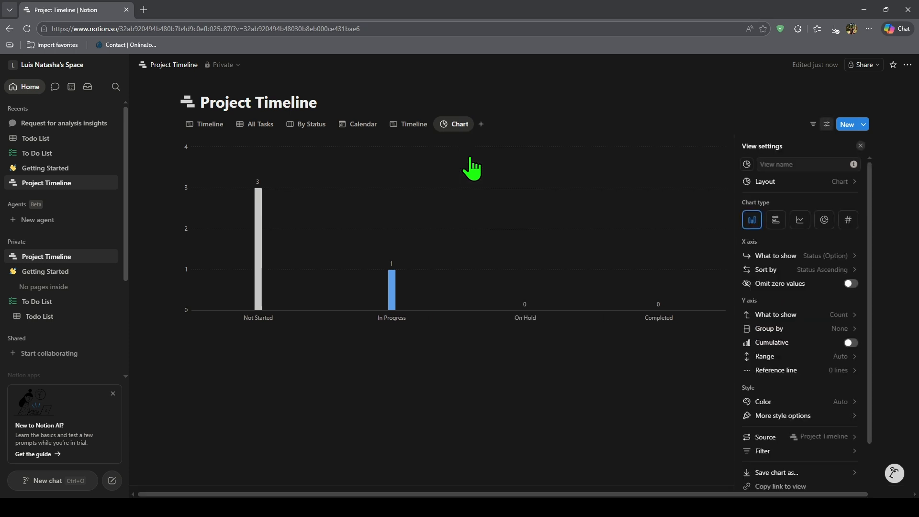
click(825, 221)
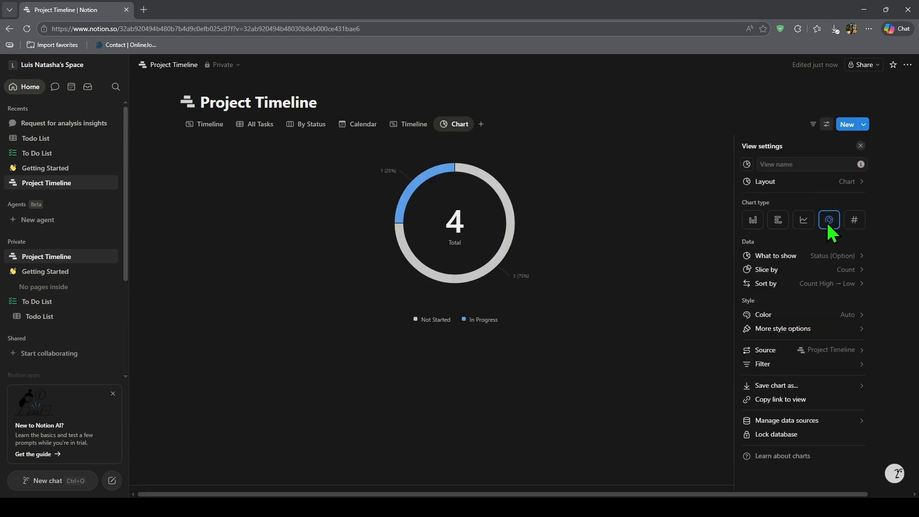
click(805, 221)
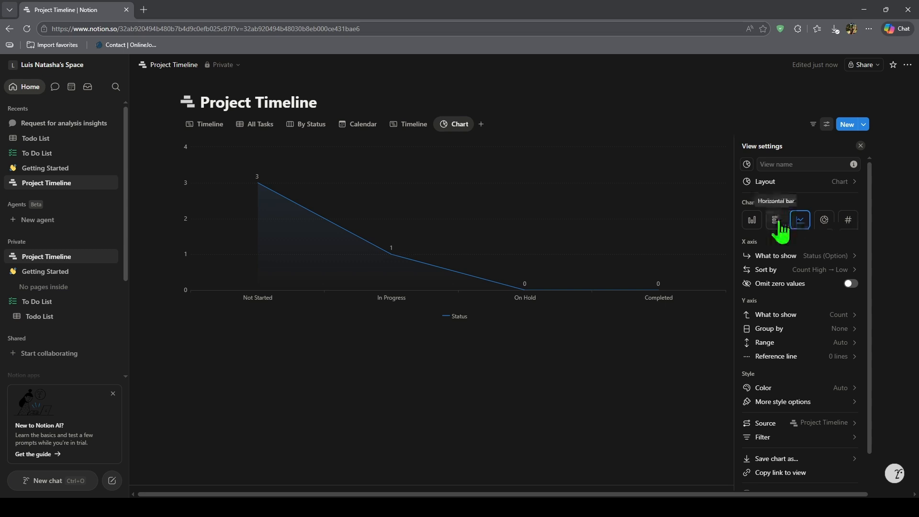
click(779, 220)
click(752, 220)
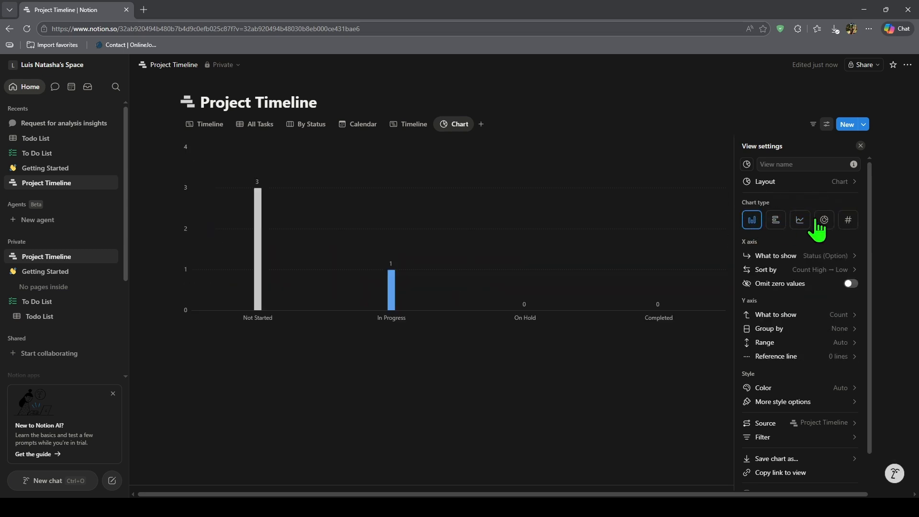
click(824, 220)
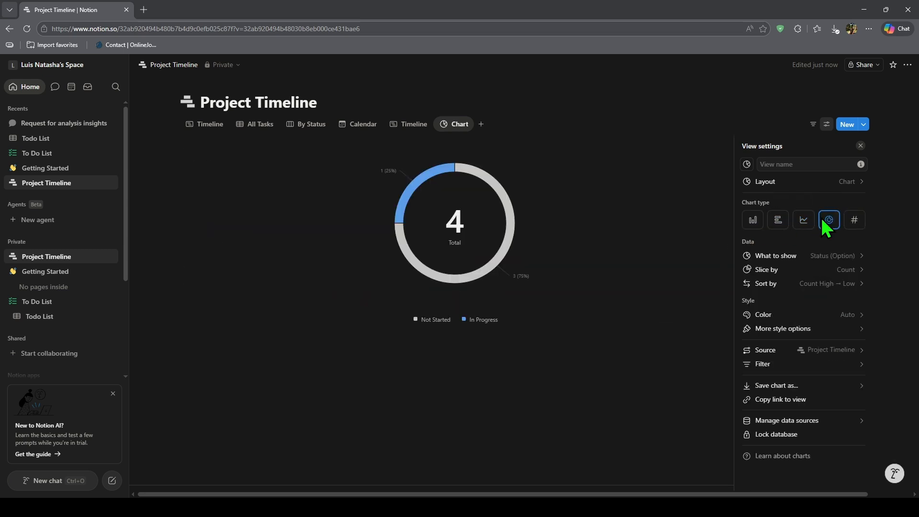
click(753, 222)
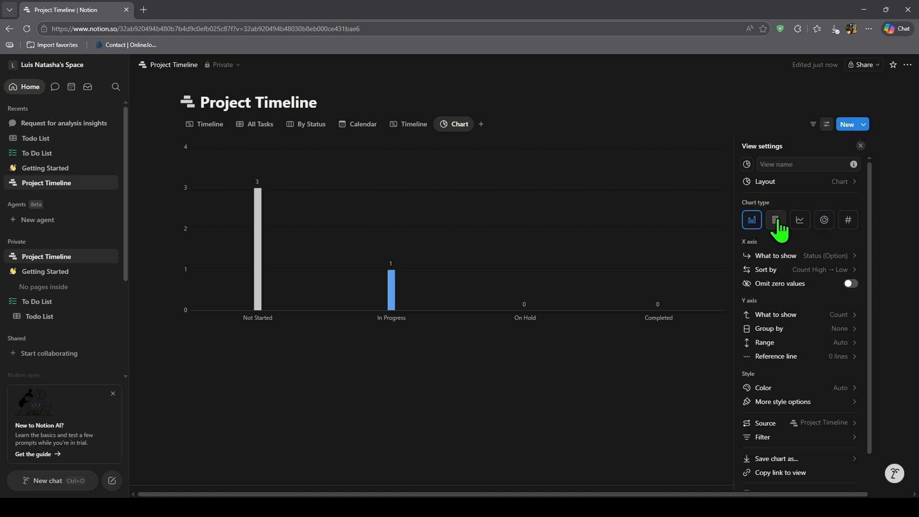
scroll(771, 288, down, 2)
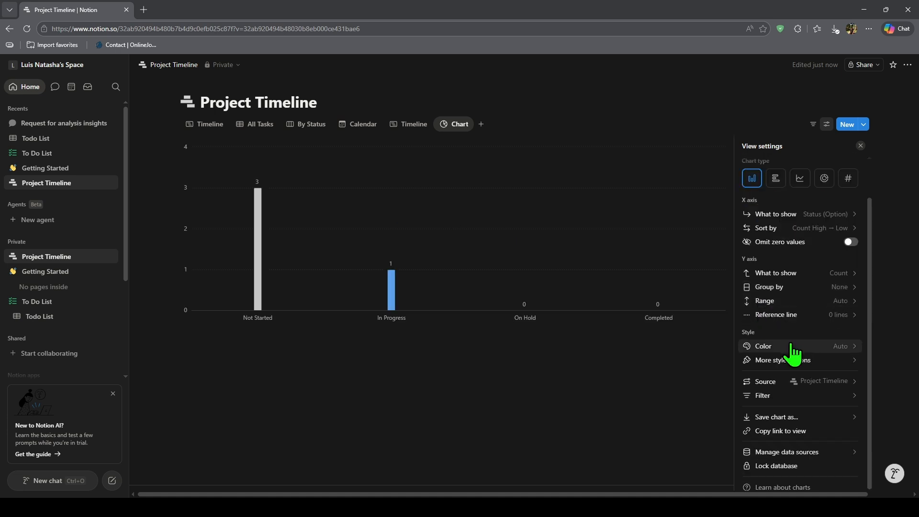
scroll(792, 352, up, 2)
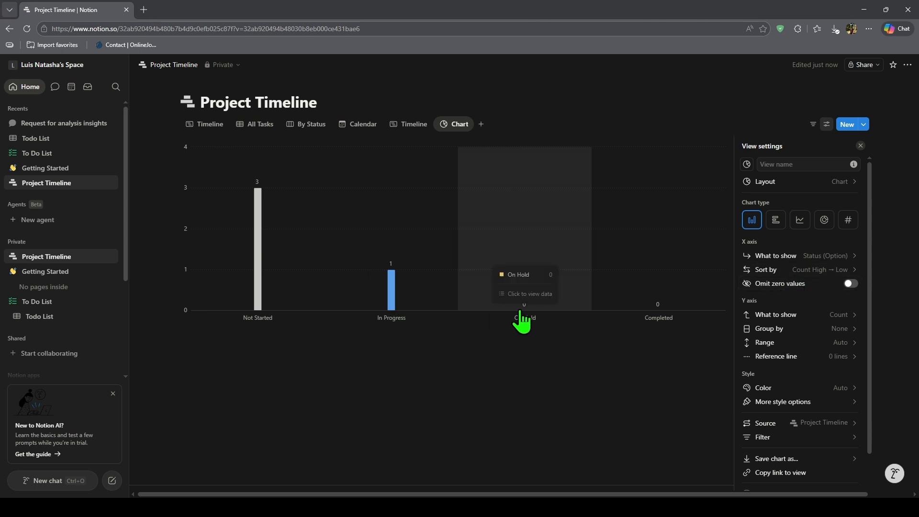
Step: Try Number, Donut, Line and Horizontal bar, then settle on Vertical bar and close settings
click(853, 223)
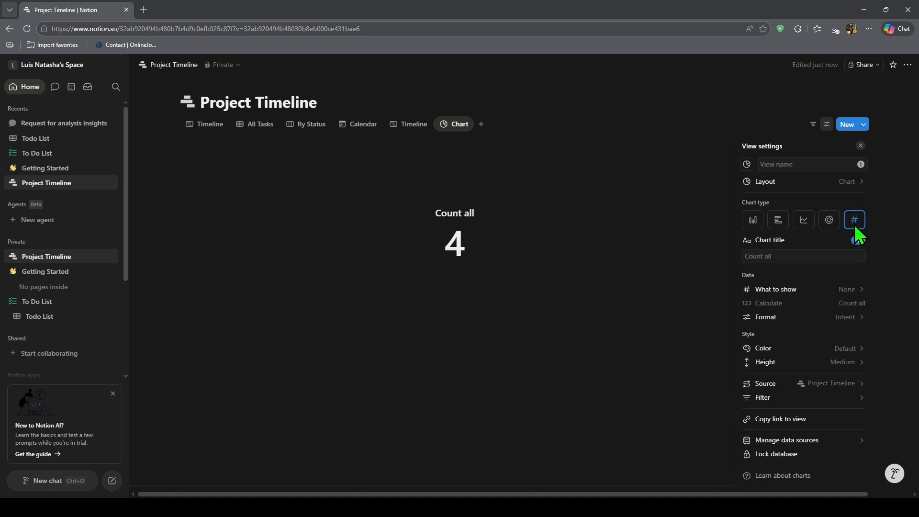
click(833, 223)
click(802, 222)
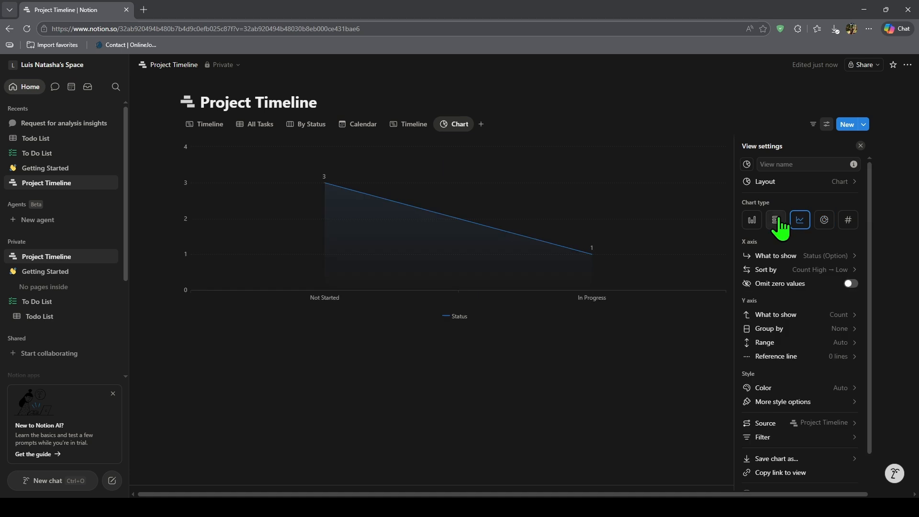
click(778, 220)
click(794, 219)
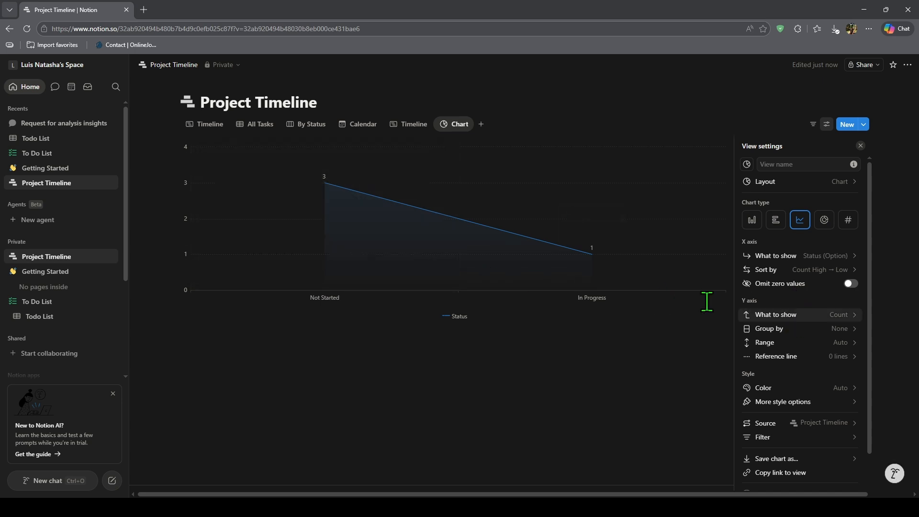
scroll(797, 309, down, 1)
scroll(799, 316, up, 1)
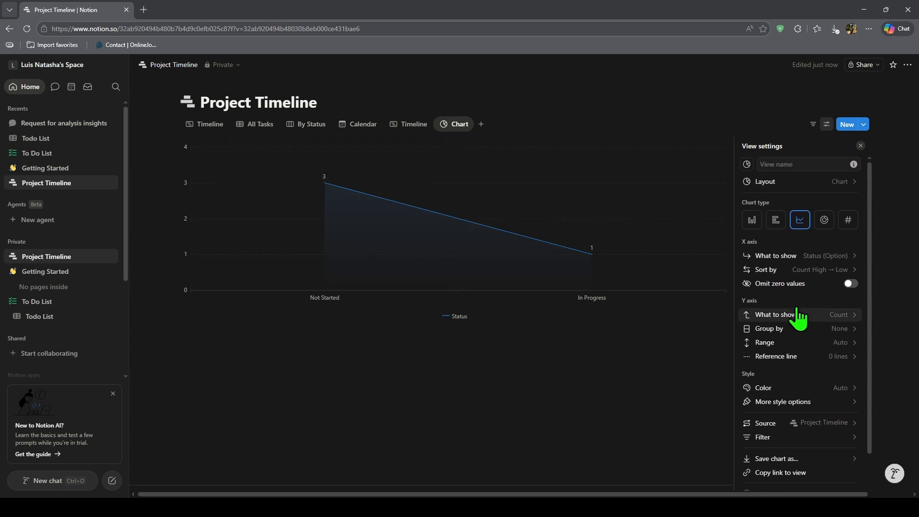
click(754, 224)
click(460, 372)
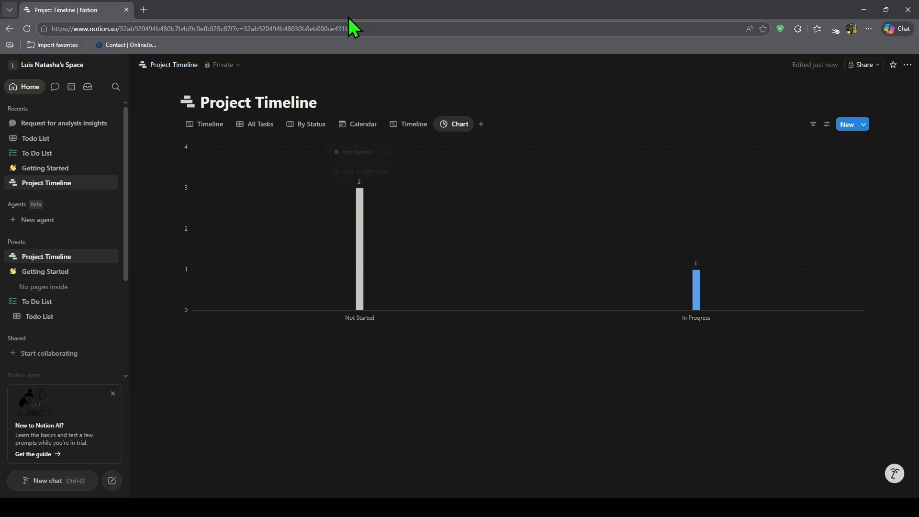
Step: Add another Chart view to the Project Timeline database
click(481, 124)
click(499, 191)
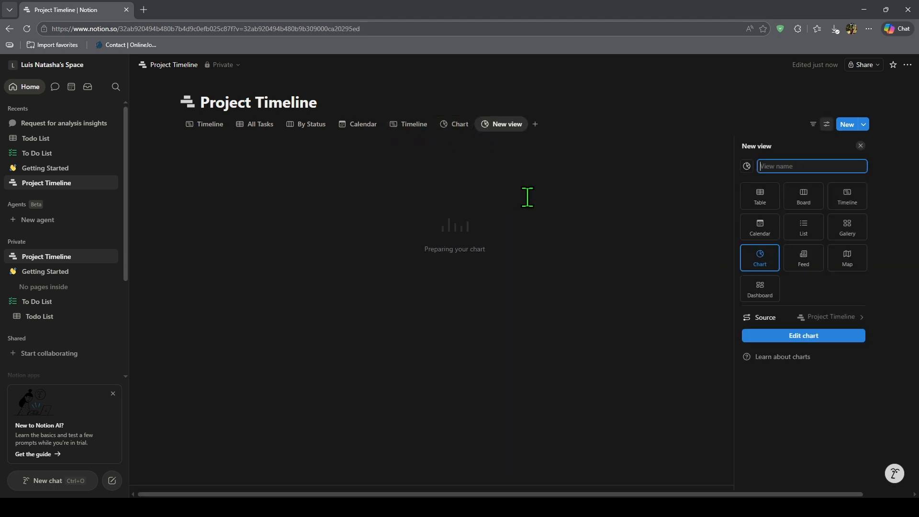
click(653, 273)
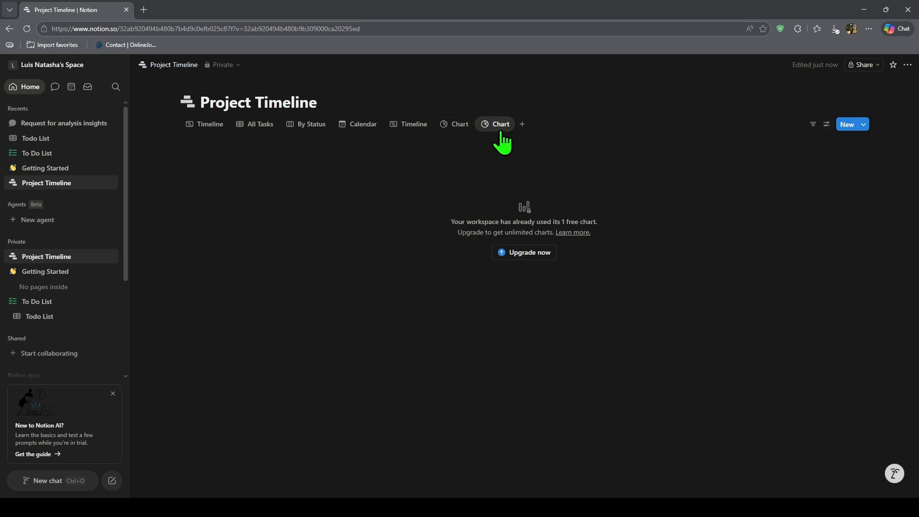
Step: Delete the duplicate second Timeline view
click(414, 124)
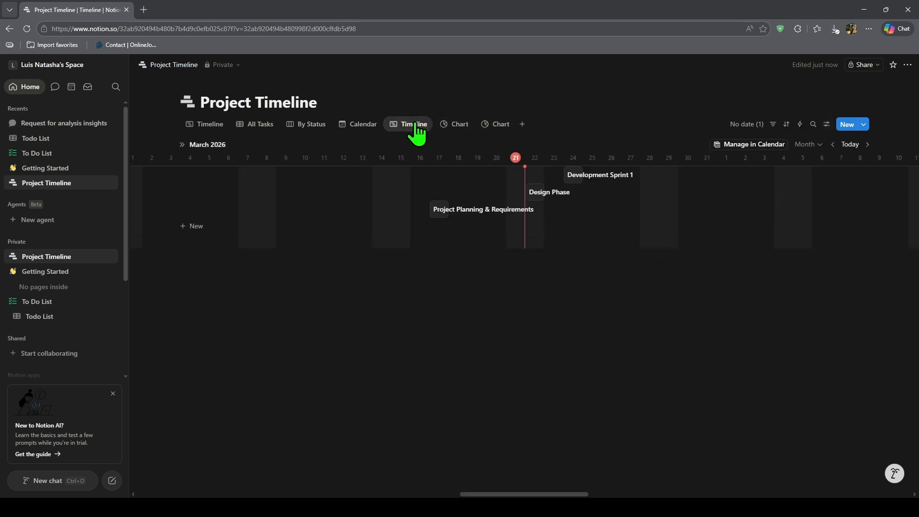
click(415, 126)
click(417, 220)
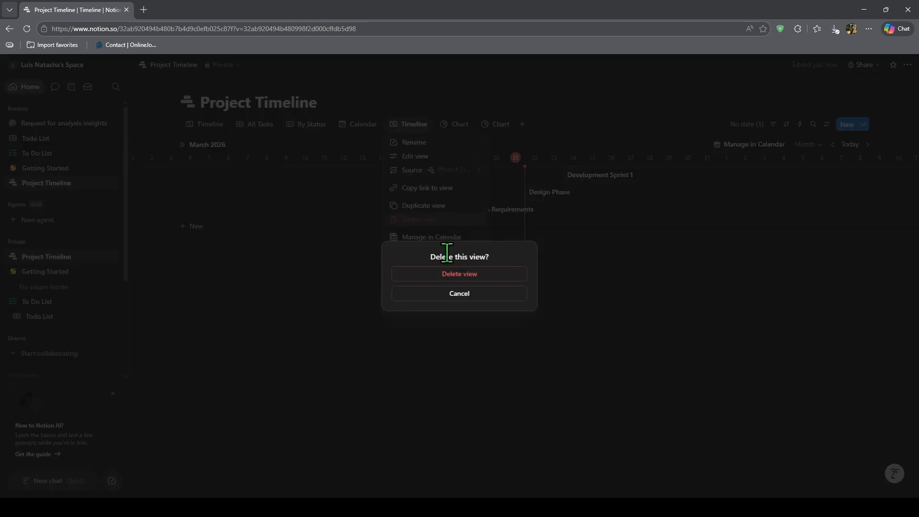
click(452, 274)
Step: Delete the blank second Chart view
click(450, 128)
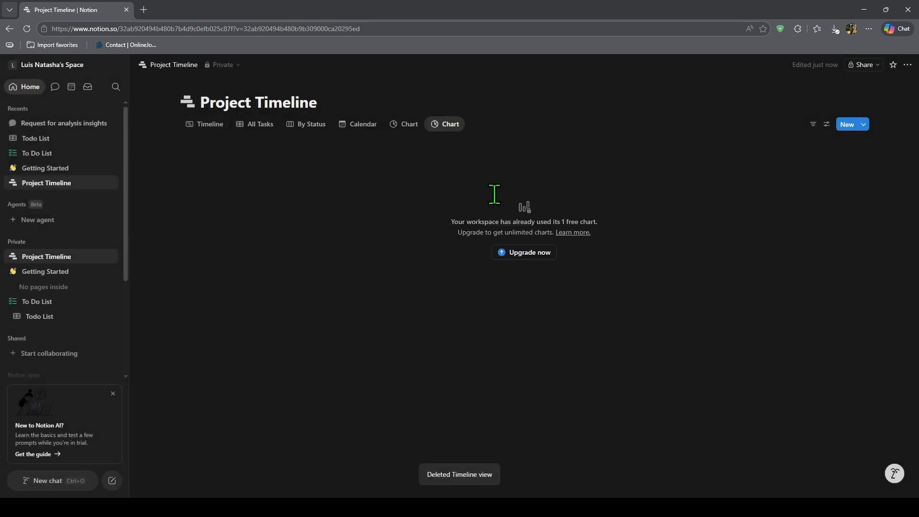
click(443, 126)
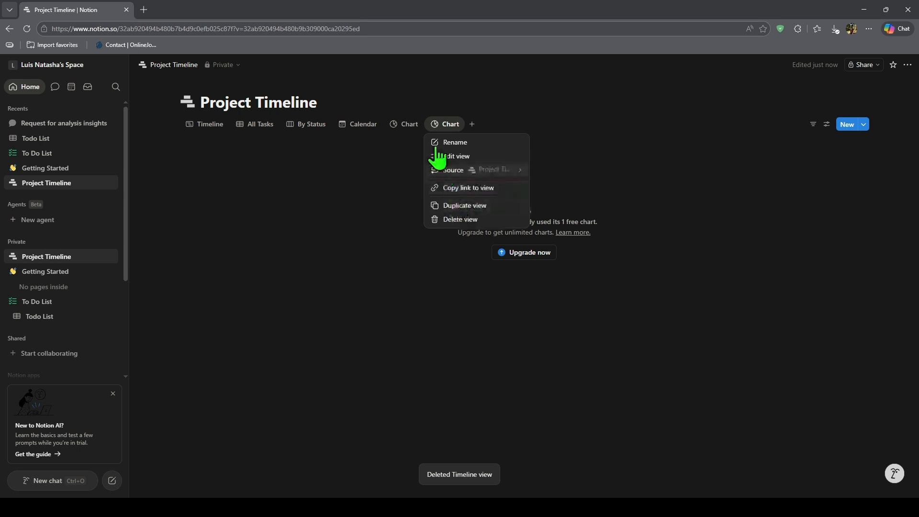
click(440, 123)
click(443, 126)
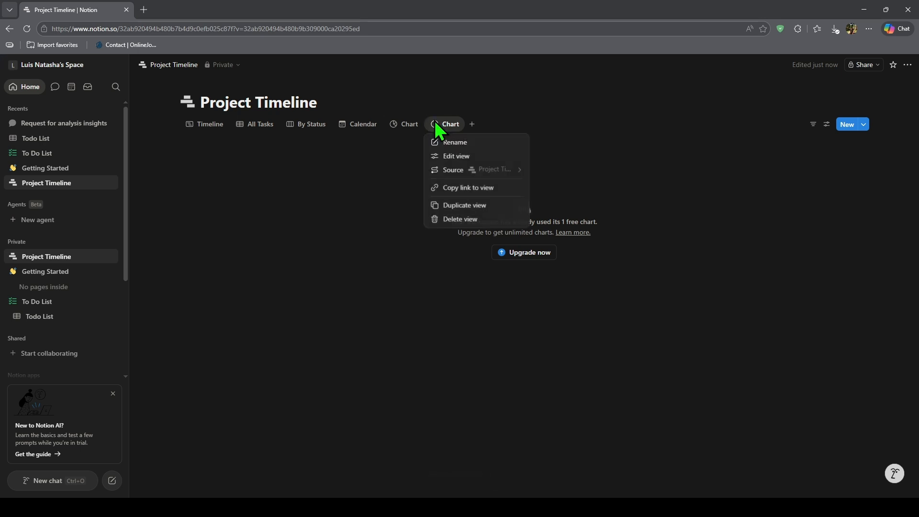
click(461, 219)
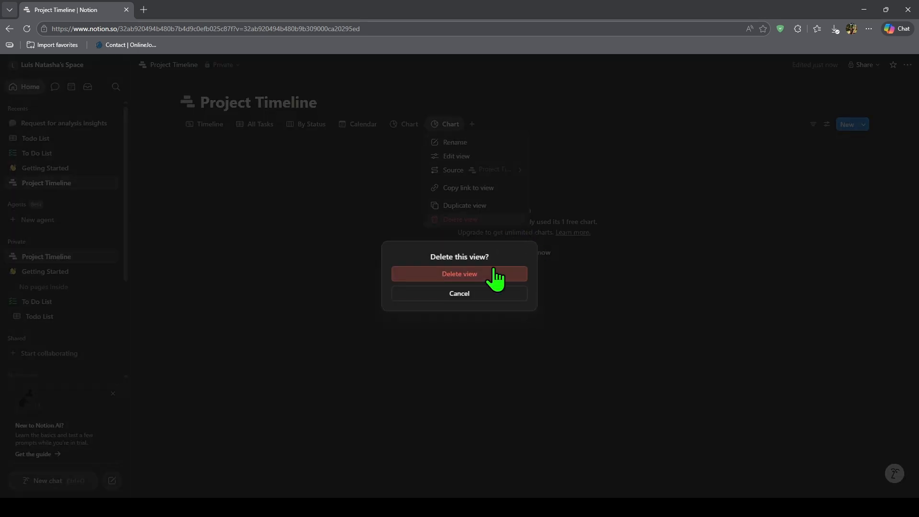
click(493, 276)
Step: Add one more Chart view, delete it too, and return to the bar-chart Chart view
click(431, 124)
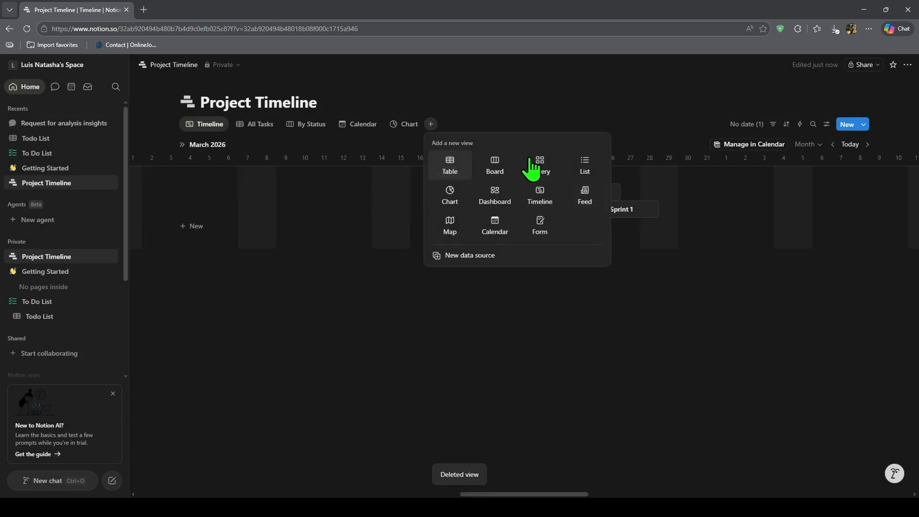
click(450, 202)
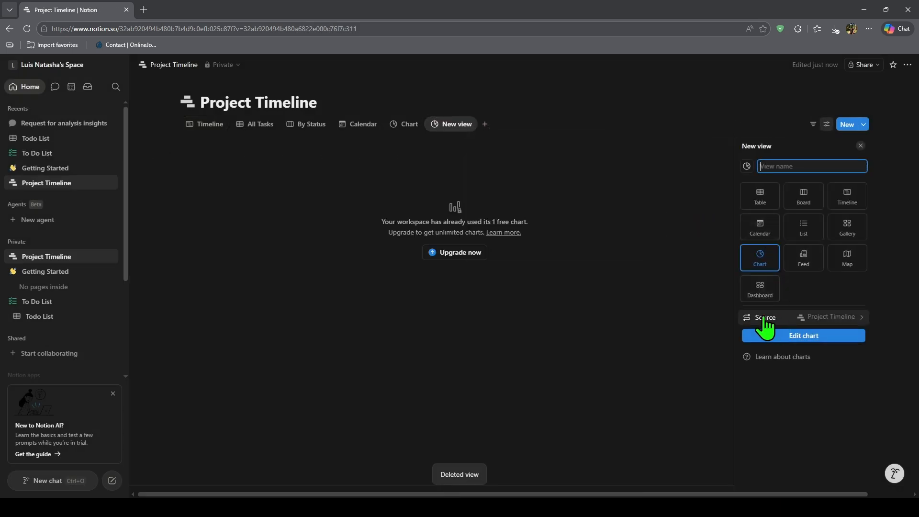
click(471, 185)
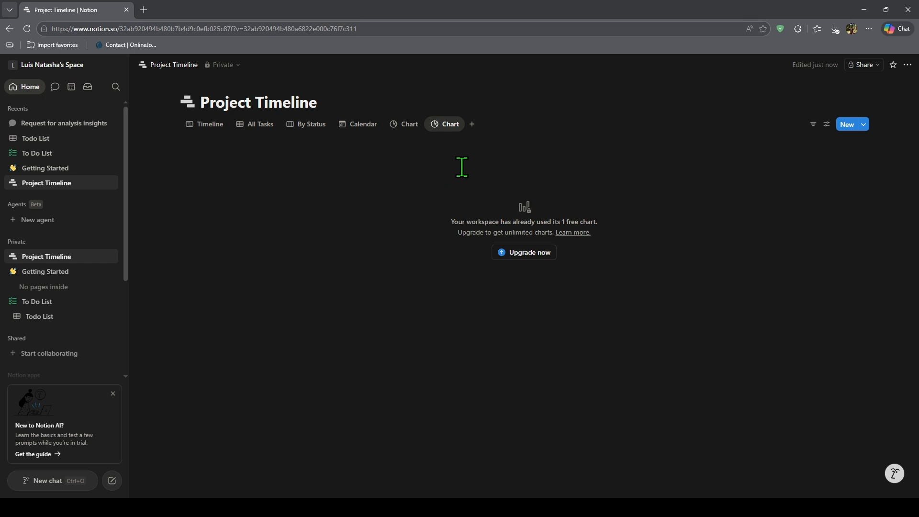
click(404, 127)
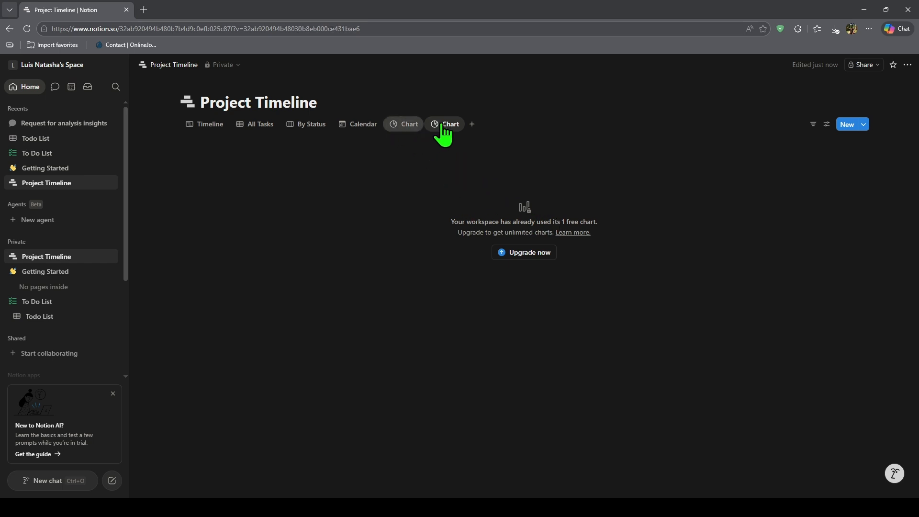
click(443, 128)
click(443, 127)
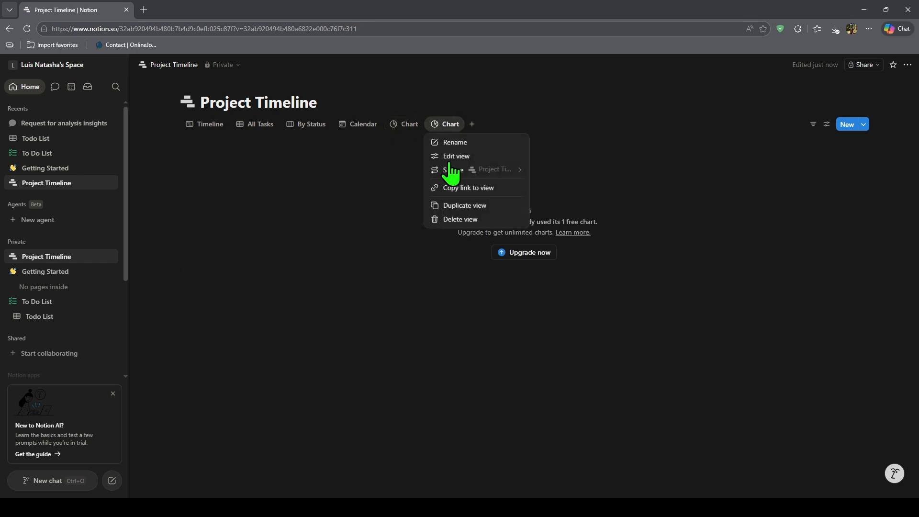
click(456, 221)
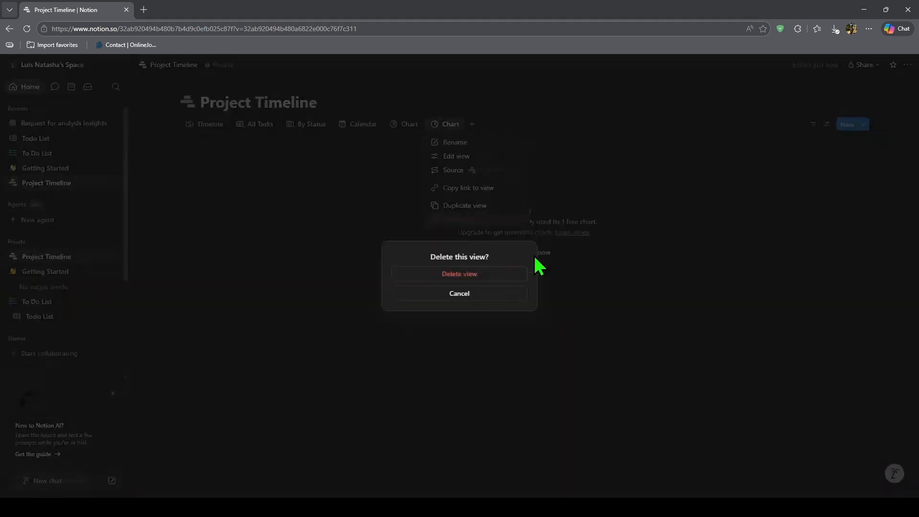
click(495, 275)
click(405, 125)
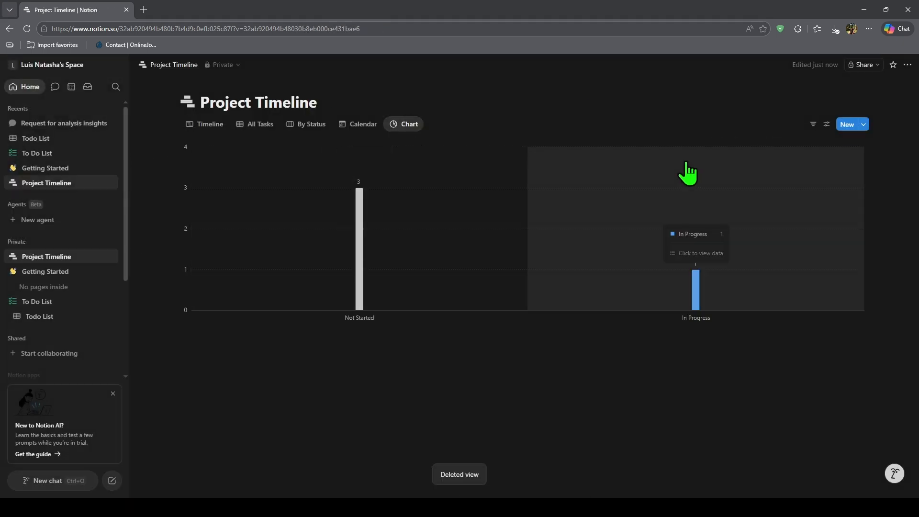